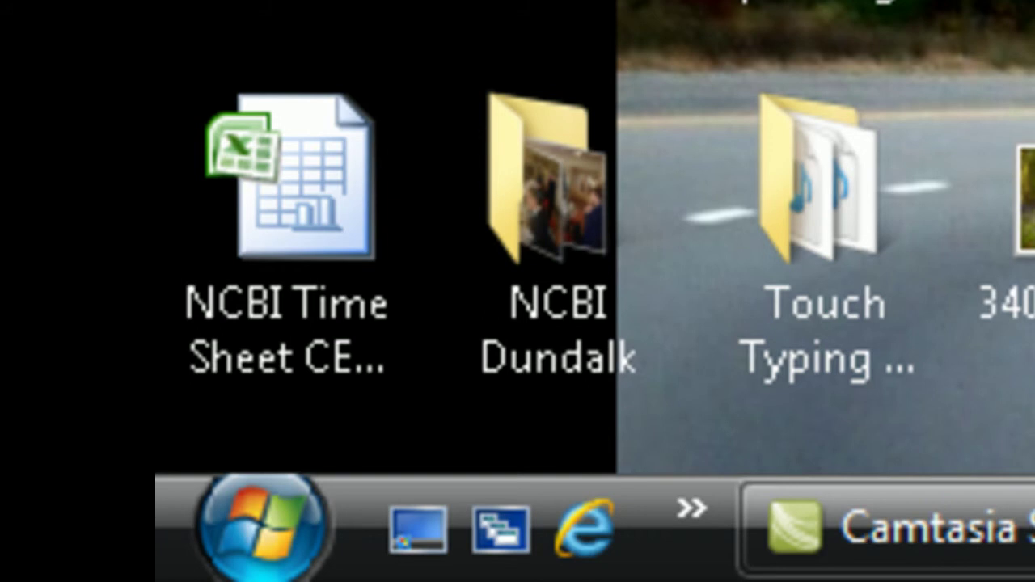
# Step: Launch Microsoft Office Word 2007 from the list of programs
pyautogui.press('super')
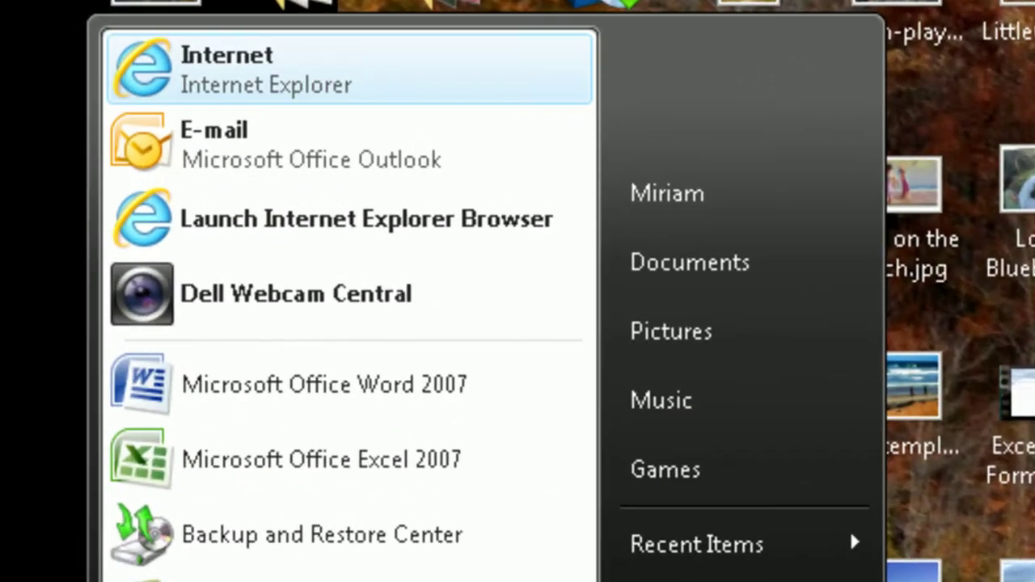
pyautogui.press('Down')
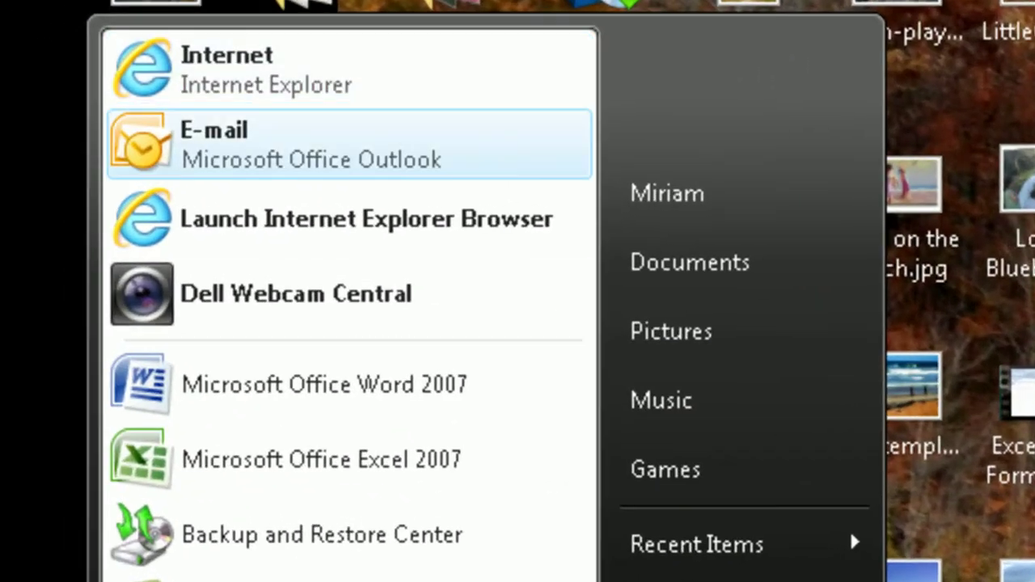
pyautogui.press('Down')
pyautogui.press('Down')
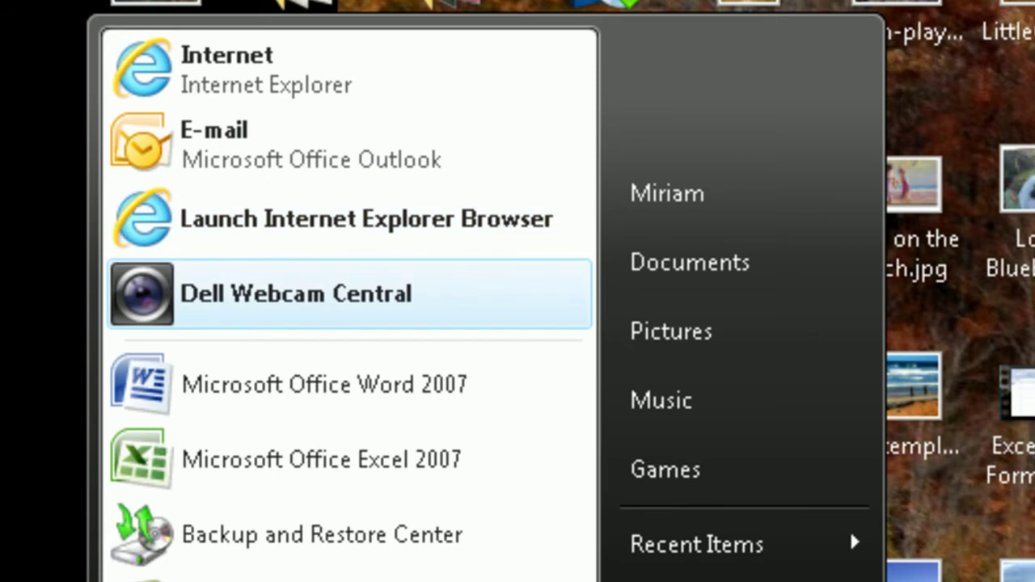
pyautogui.press('Down')
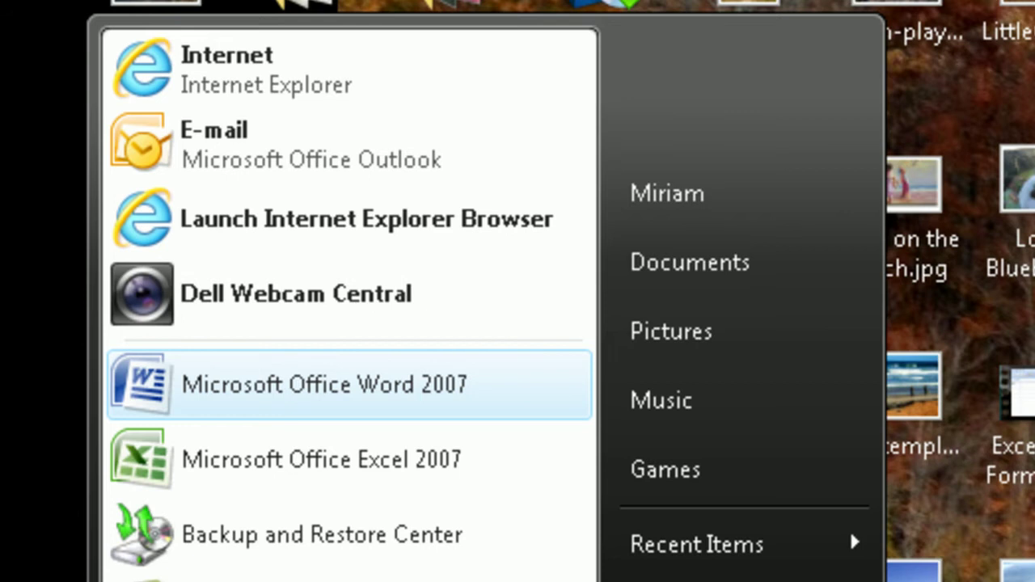
pyautogui.press('Return')
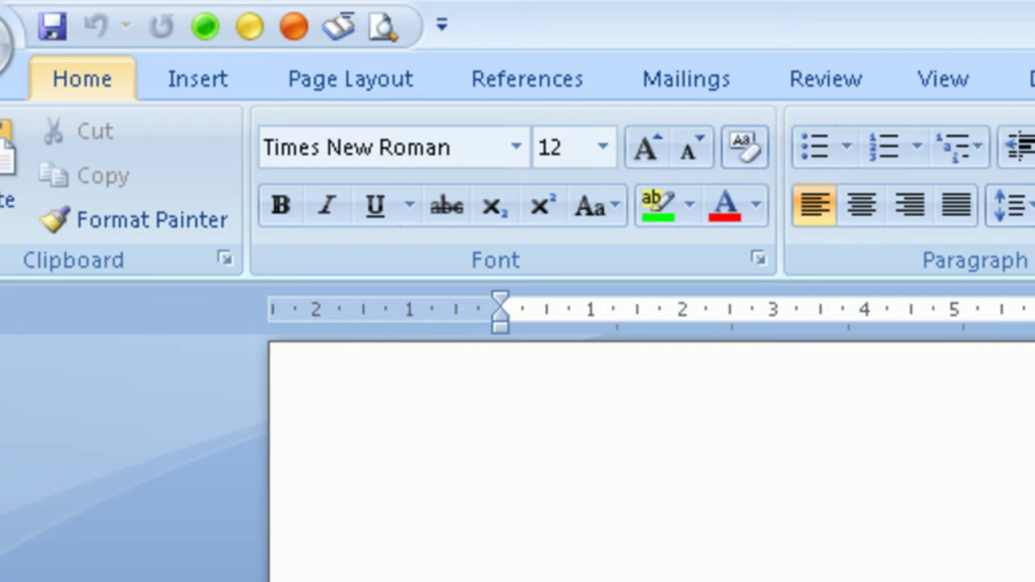
# Step: Look through the Insert, Page Layout, References, Mailings, Review, View and Developer command sets in order
pyautogui.click(197, 79)
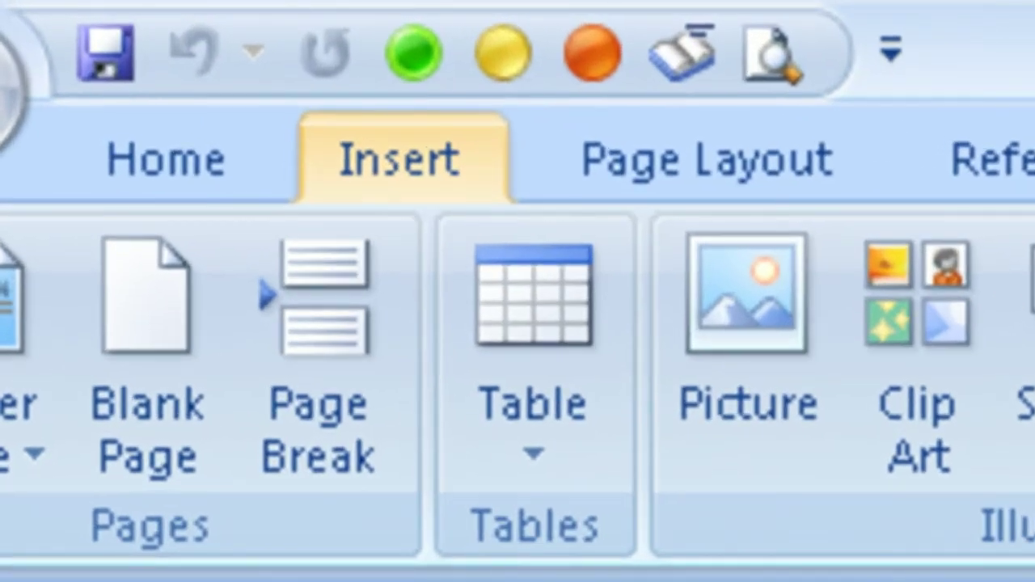
pyautogui.click(706, 159)
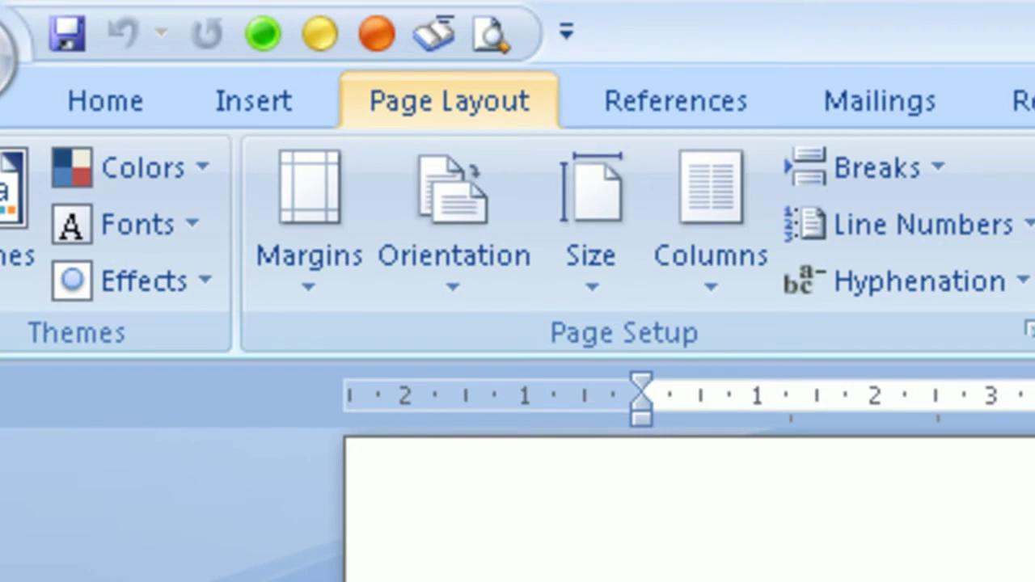
pyautogui.hotkey('alt', 's')
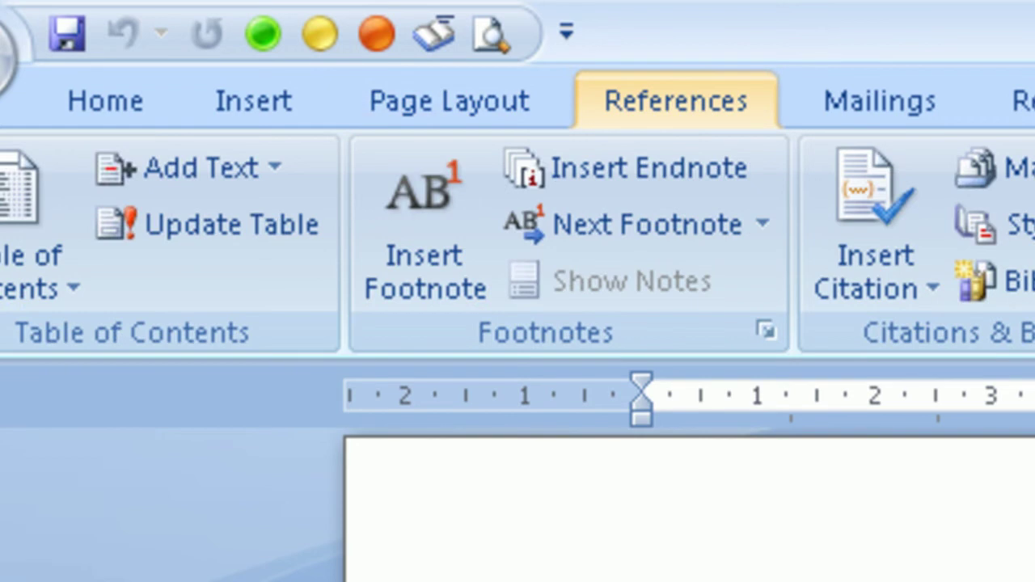
pyautogui.hotkey('alt', 'm')
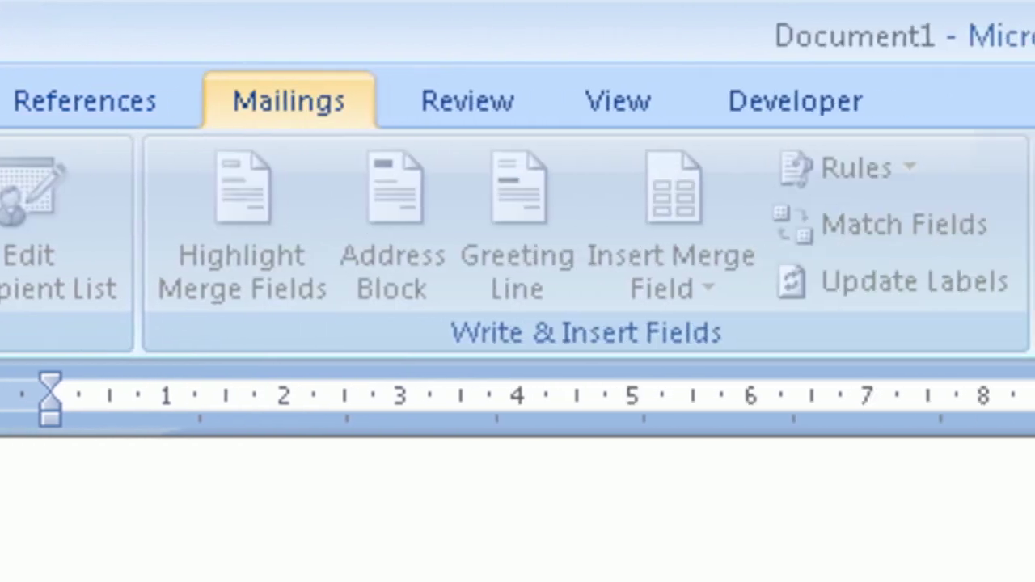
pyautogui.hotkey('alt', 'r')
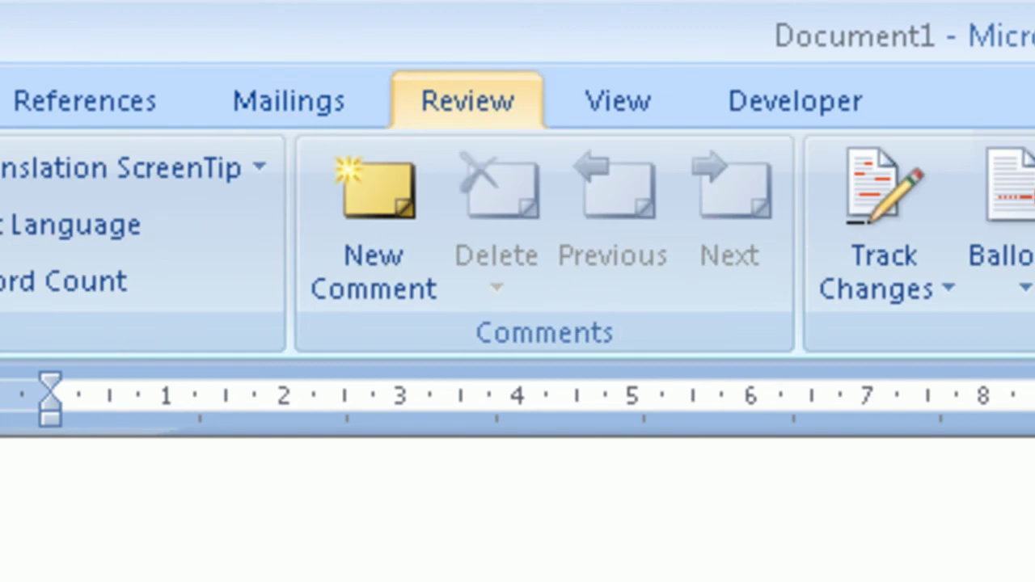
pyautogui.hotkey('alt', 'w')
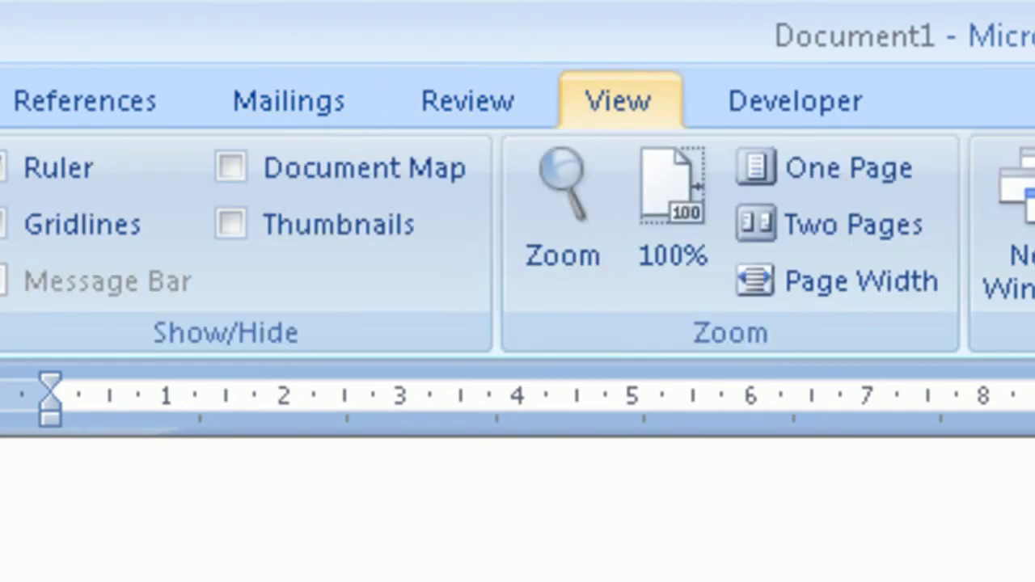
pyautogui.hotkey('alt', 'l')
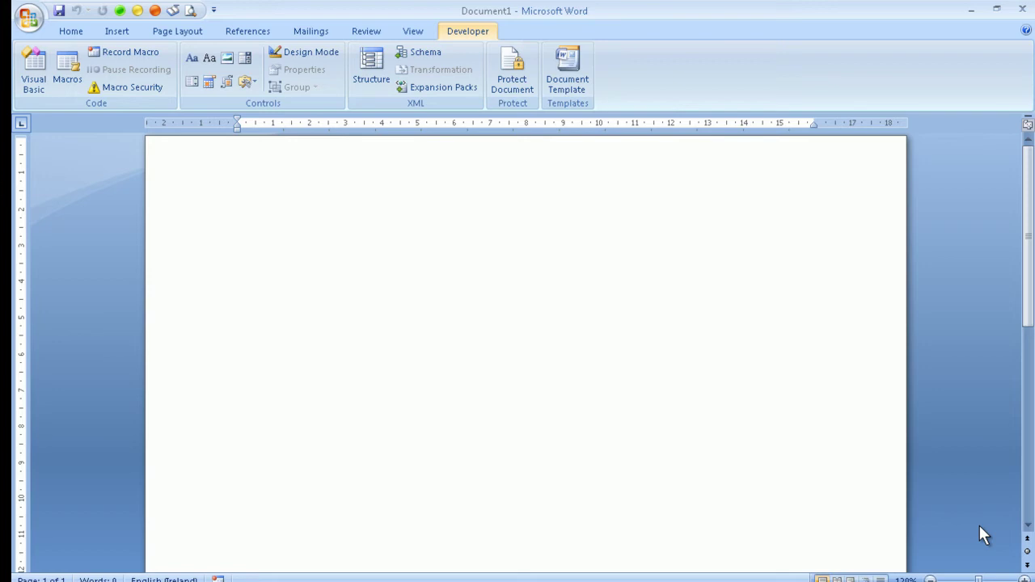
# Step: Go back through the View, Review, Mailings, References, Page Layout and Insert command sets in reverse order
pyautogui.hotkey('alt', 'w')
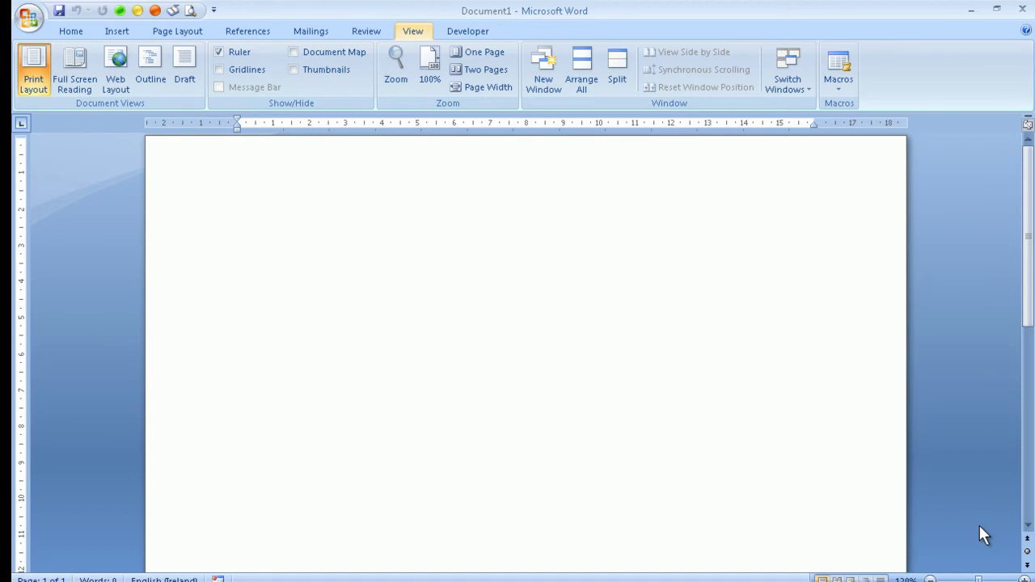
pyautogui.hotkey('alt', 'r')
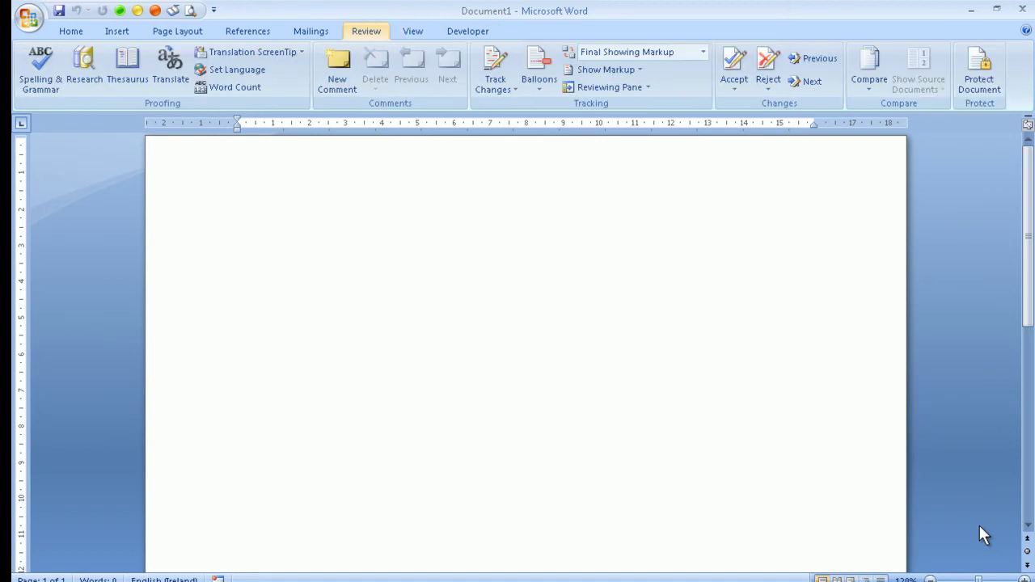
pyautogui.hotkey('alt', 'm')
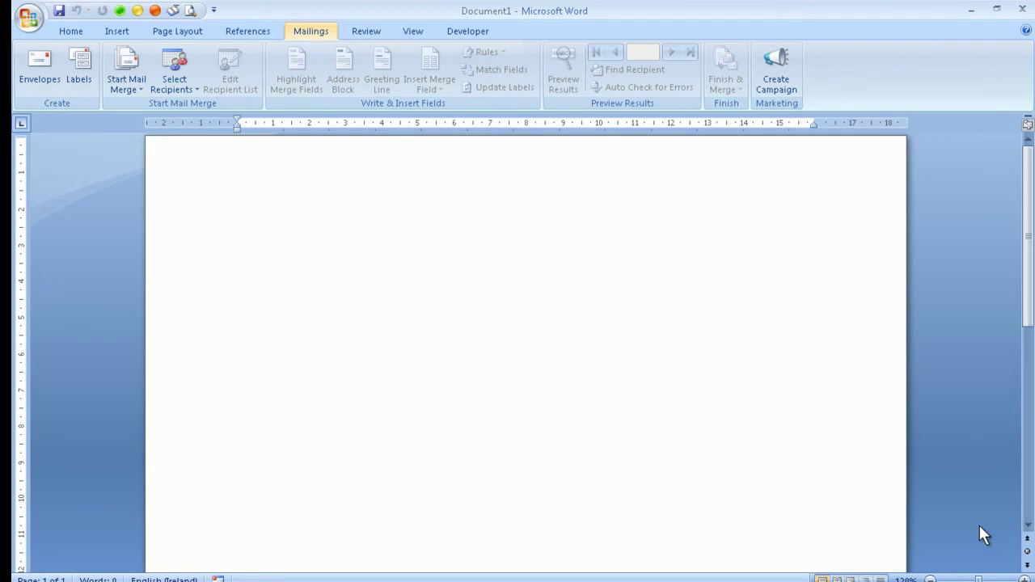
pyautogui.hotkey('alt', 's')
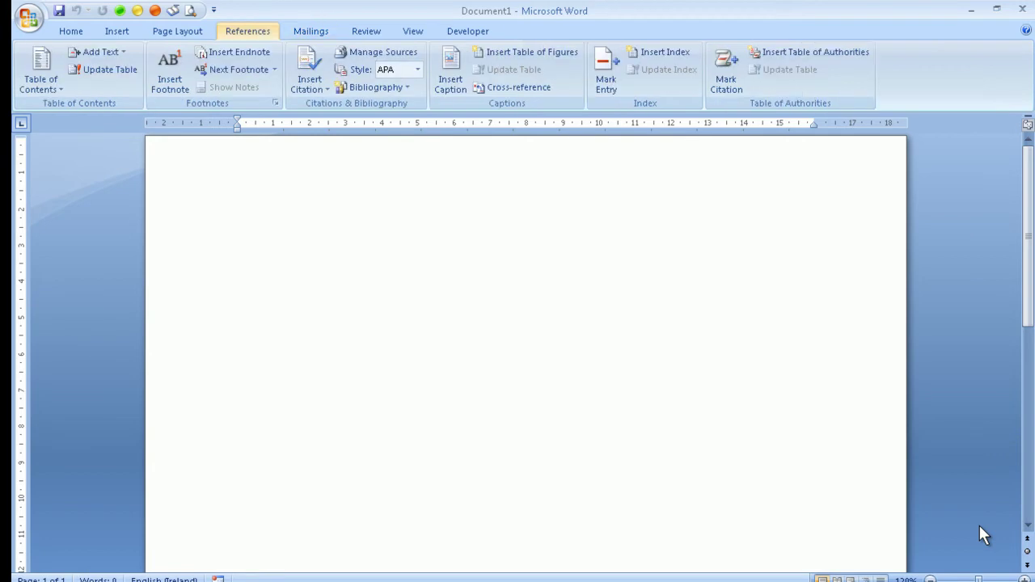
pyautogui.hotkey('alt', 'p')
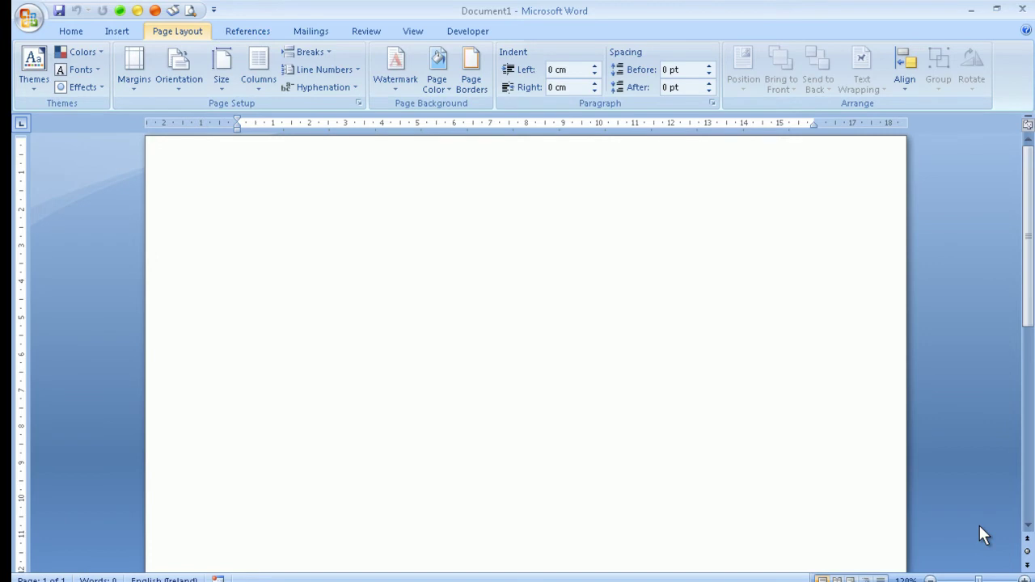
pyautogui.hotkey('alt', 'n')
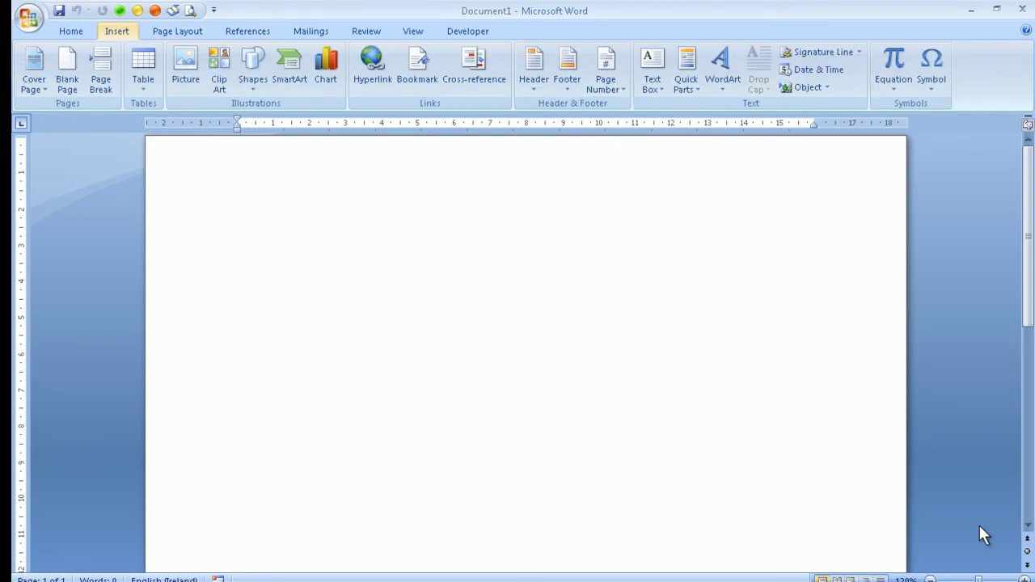
# Step: Show the Home commands and examine the font name and font size settings
pyautogui.hotkey('alt', 'h')
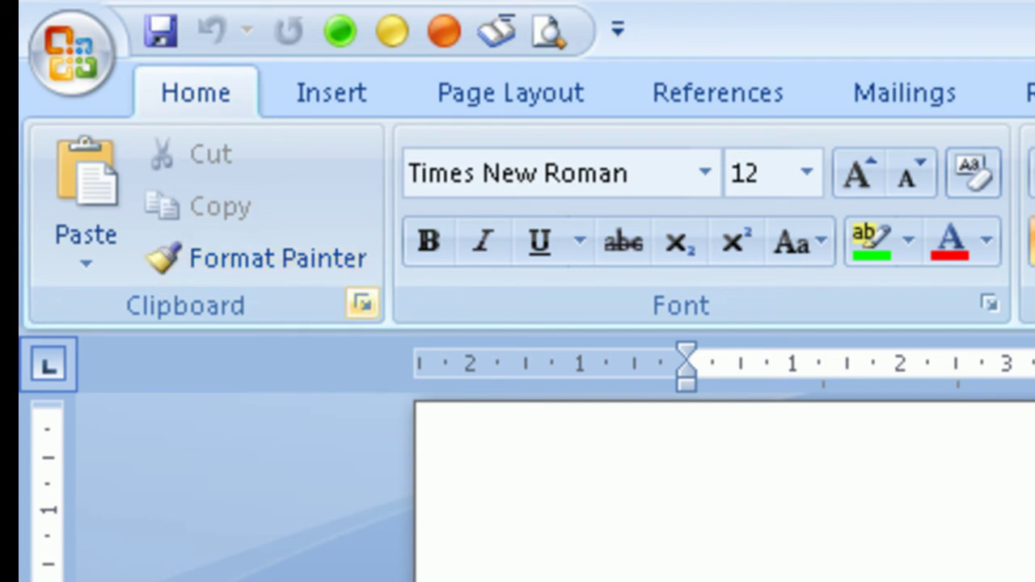
pyautogui.click(517, 173)
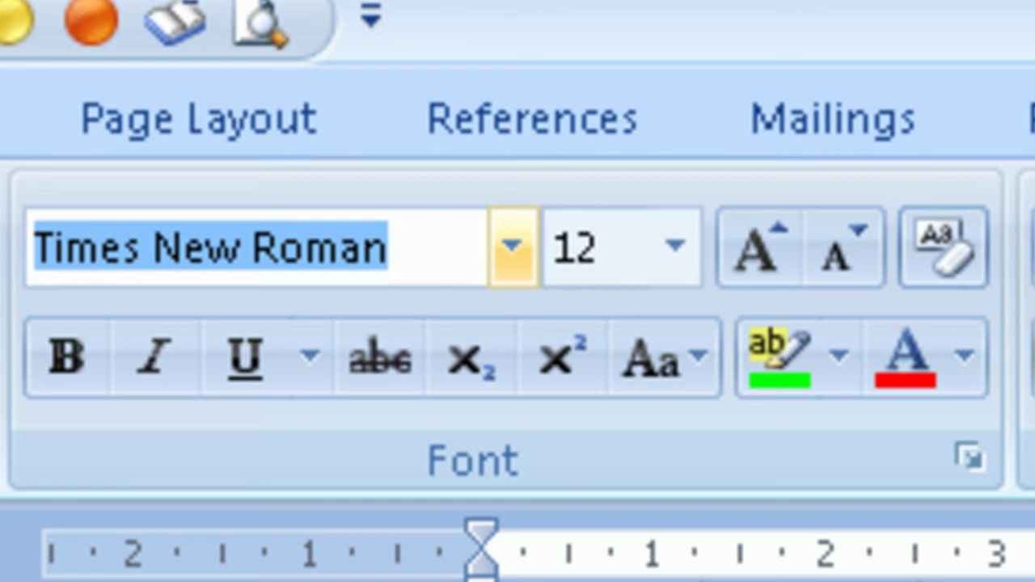
pyautogui.click(574, 248)
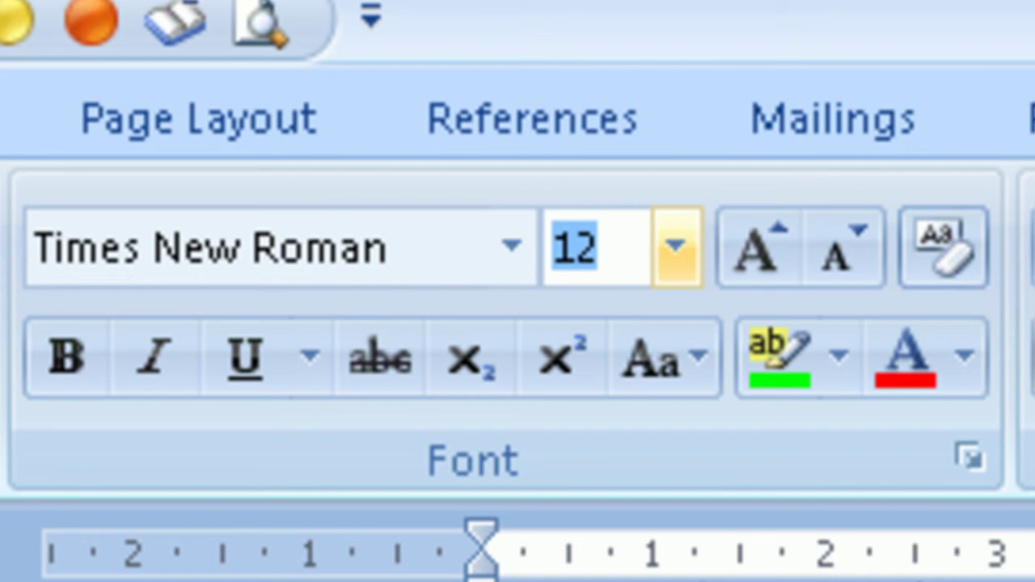
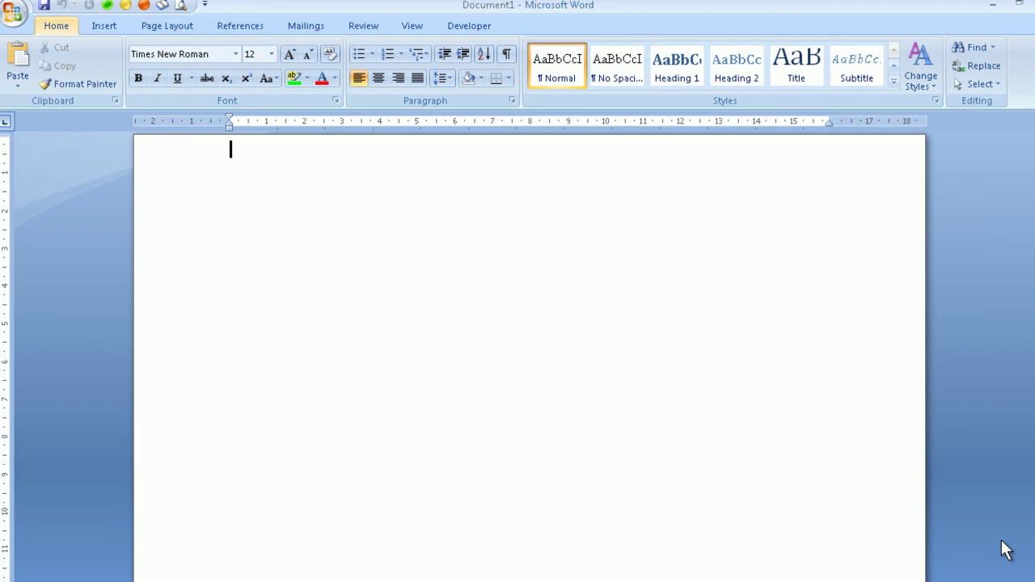
# Step: Examine the command groups of Insert, Page Layout, References, Mailings and Review one after another
pyautogui.hotkey('alt', 'n')
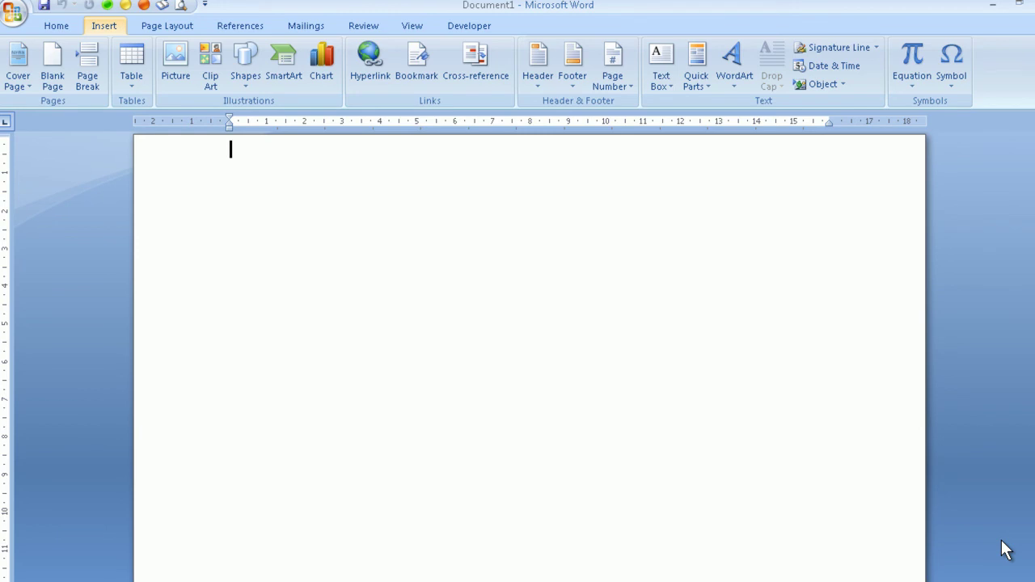
pyautogui.hotkey('alt', 'p')
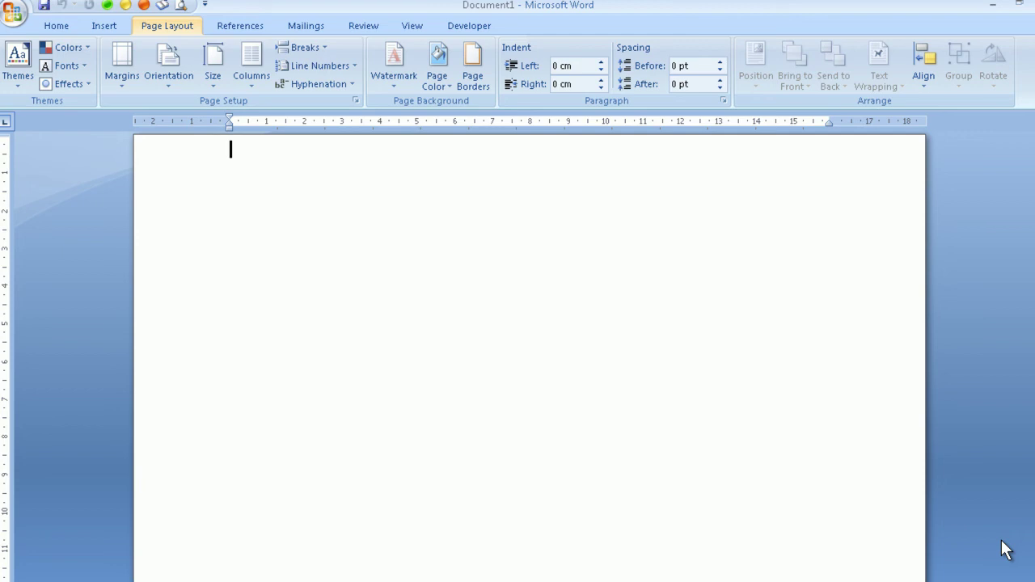
pyautogui.hotkey('alt', 's')
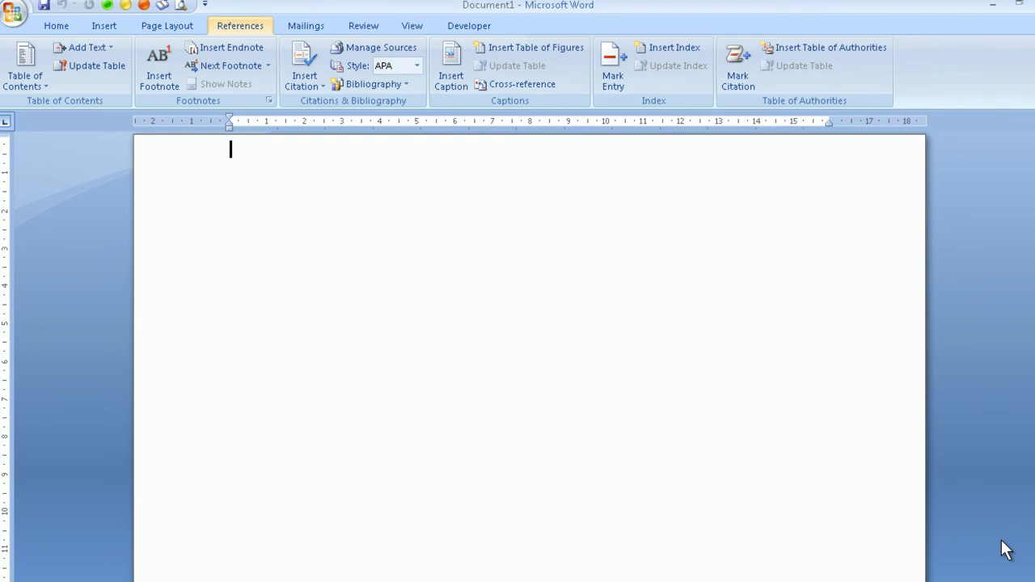
pyautogui.hotkey('alt', 'm')
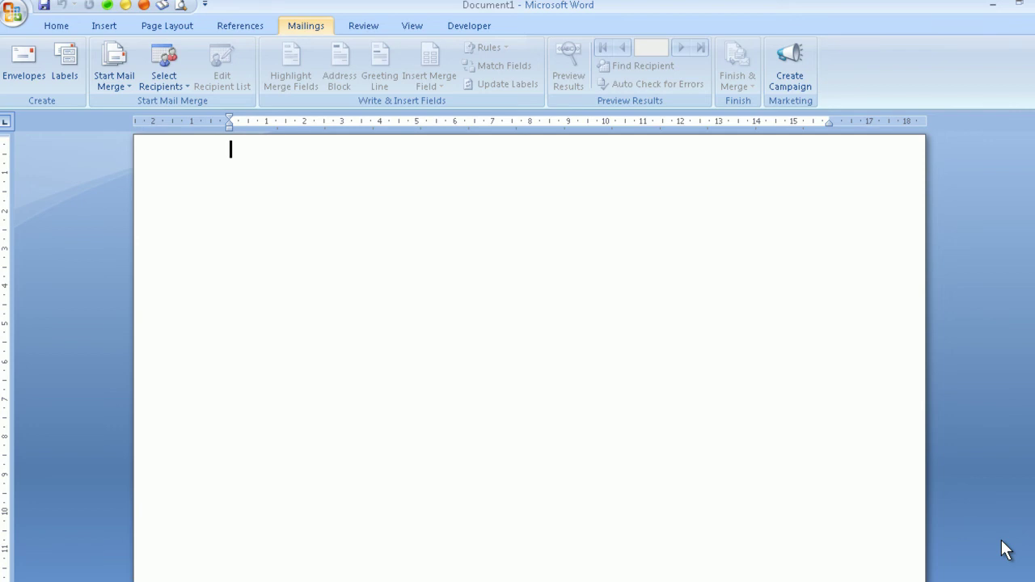
pyautogui.hotkey('alt', 'r')
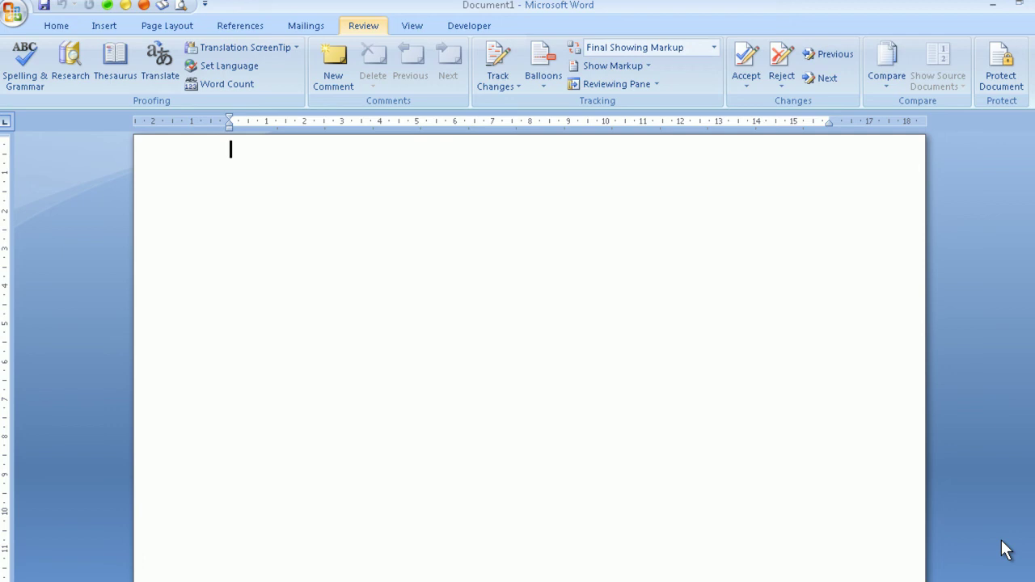
# Step: Examine the Outline and Draft document views and the Ruler and Gridlines options, keep Print Layout, and show the Developer commands
pyautogui.hotkey('alt', 'w')
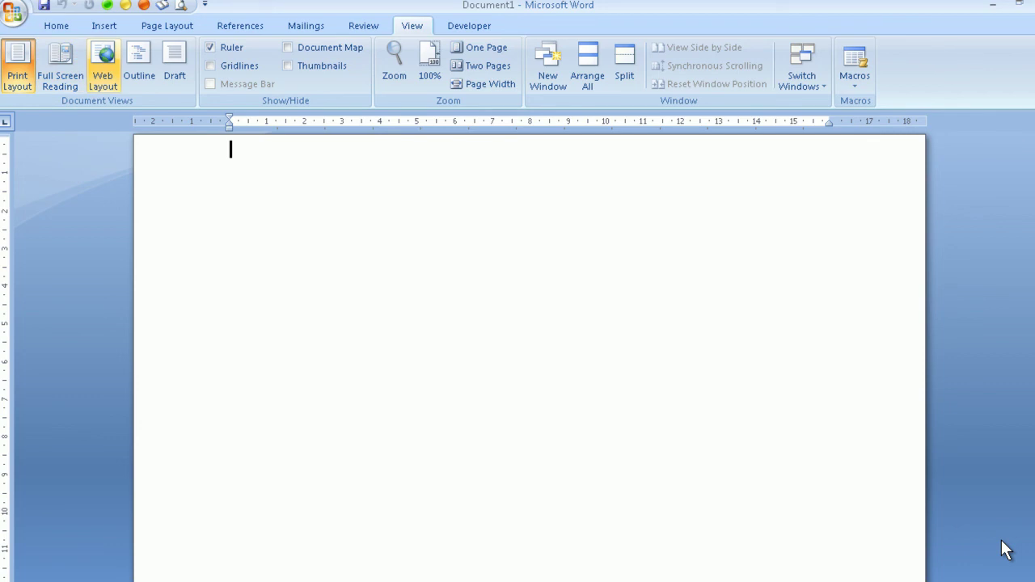
pyautogui.press('Right')
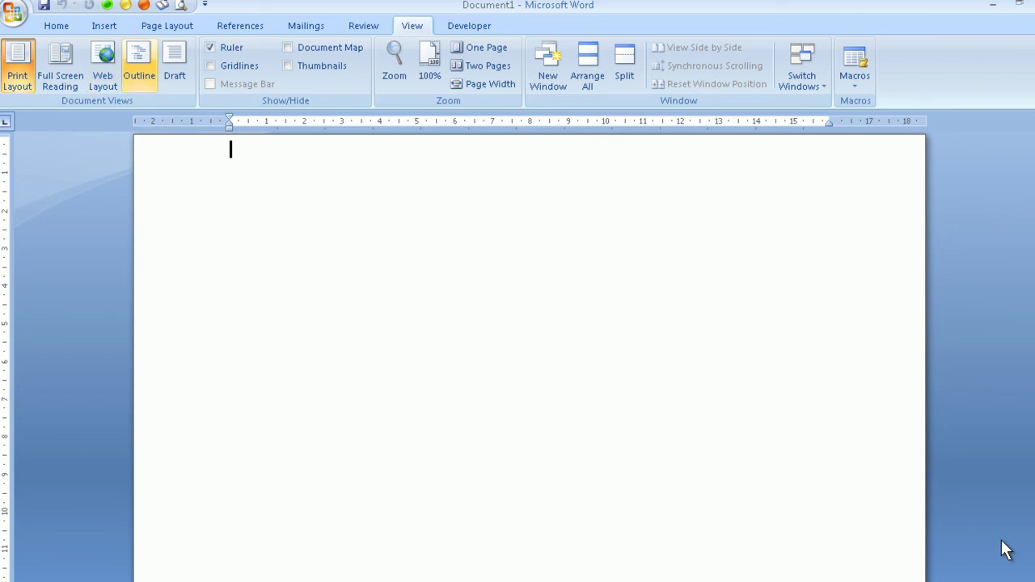
pyautogui.press('Right')
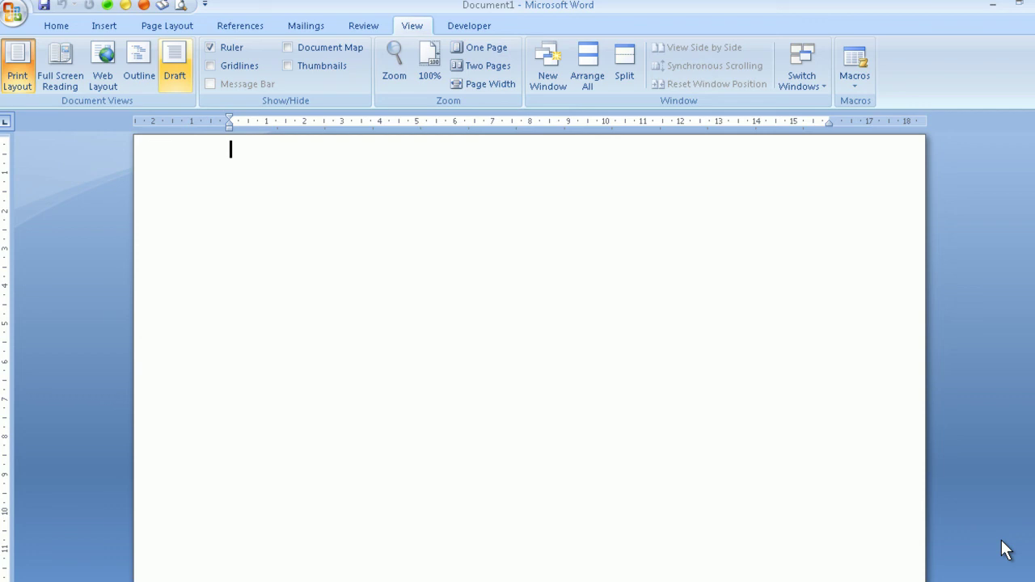
pyautogui.press('Tab')
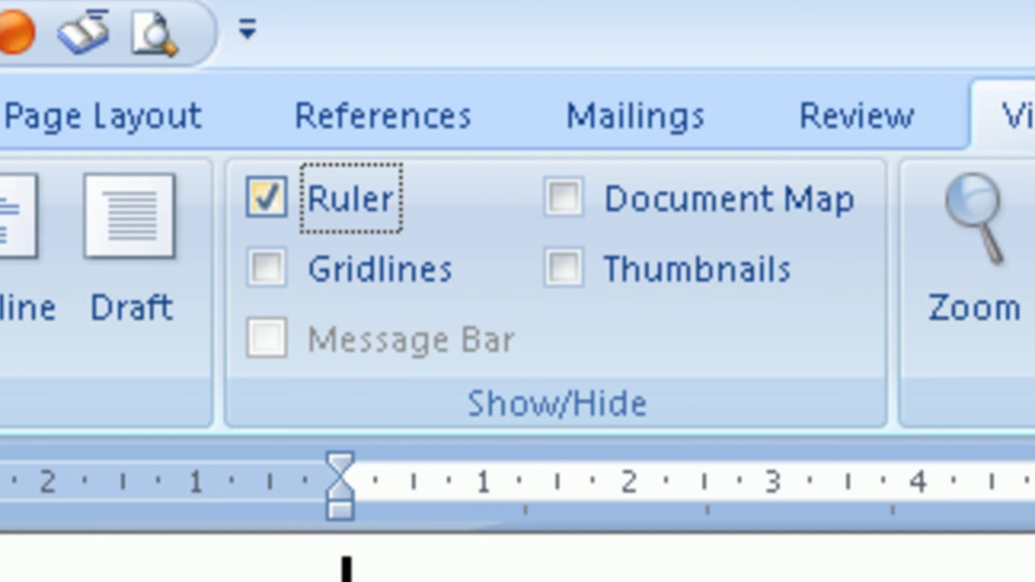
pyautogui.press('Tab')
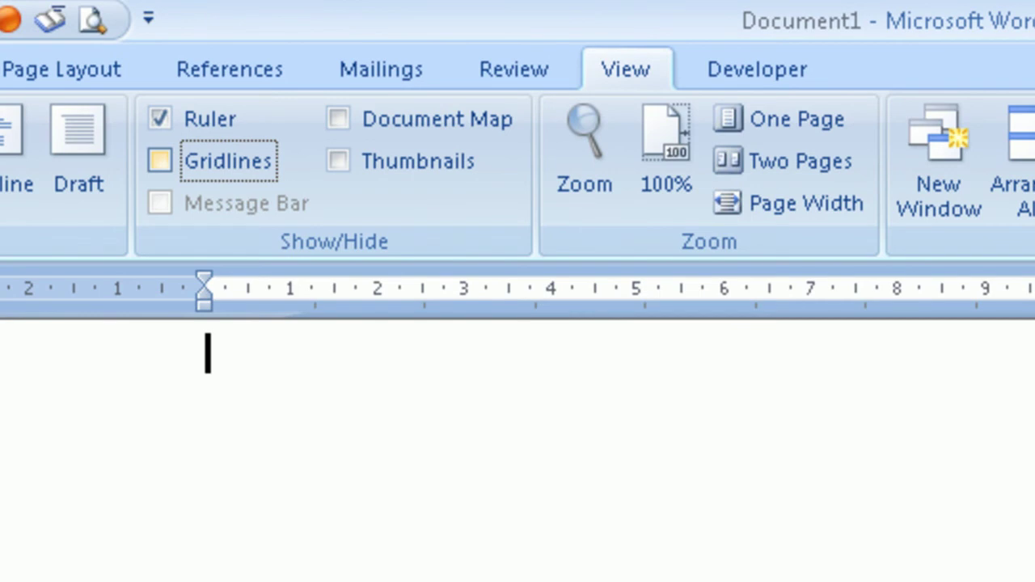
pyautogui.hotkey('ctrl', 'alt', 'p')
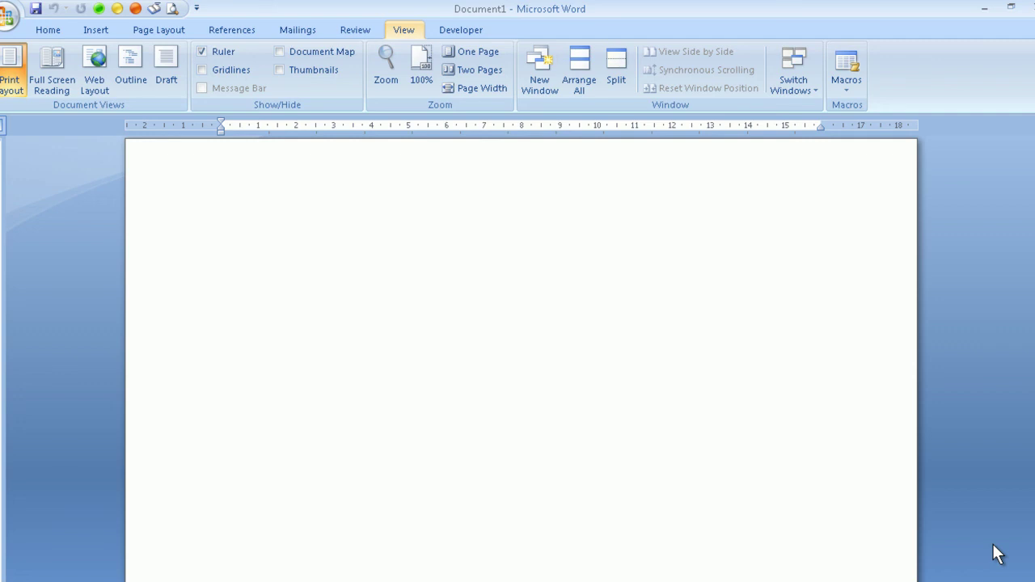
pyautogui.hotkey('alt', 'l')
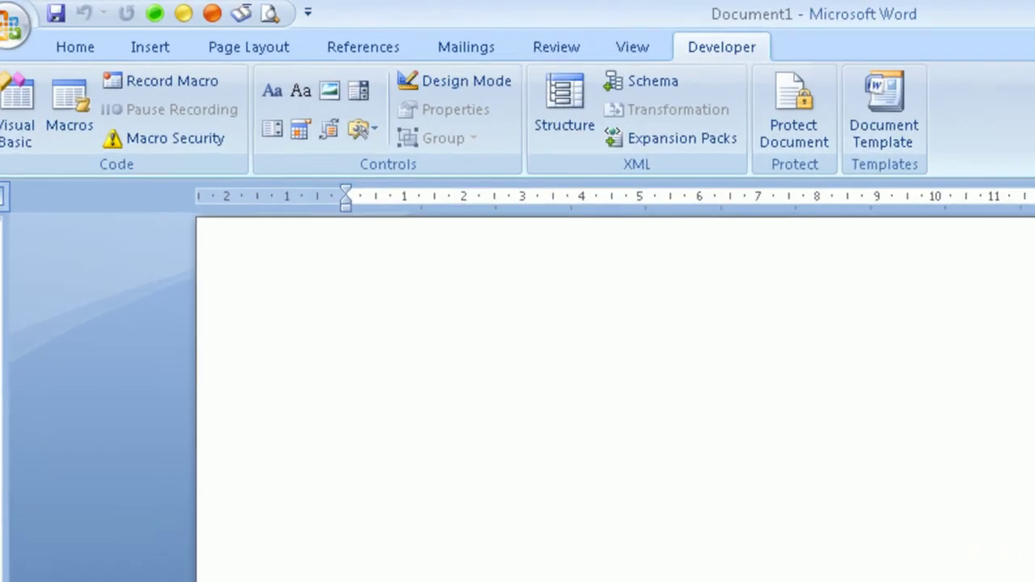
# Step: Enter "Hello Everyone" as the first line of the blank document and start a new line
pyautogui.write('H')
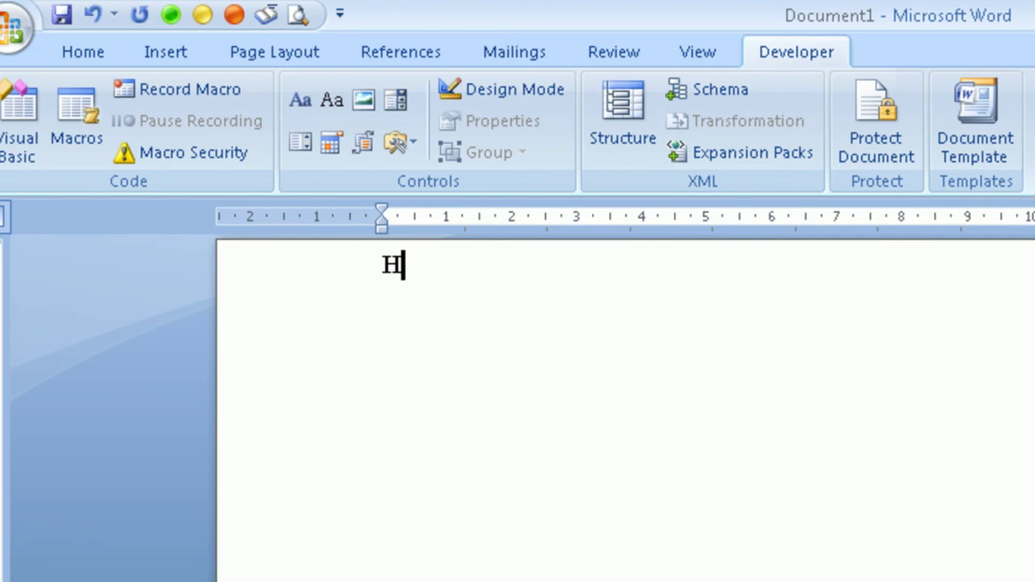
pyautogui.write('ello E')
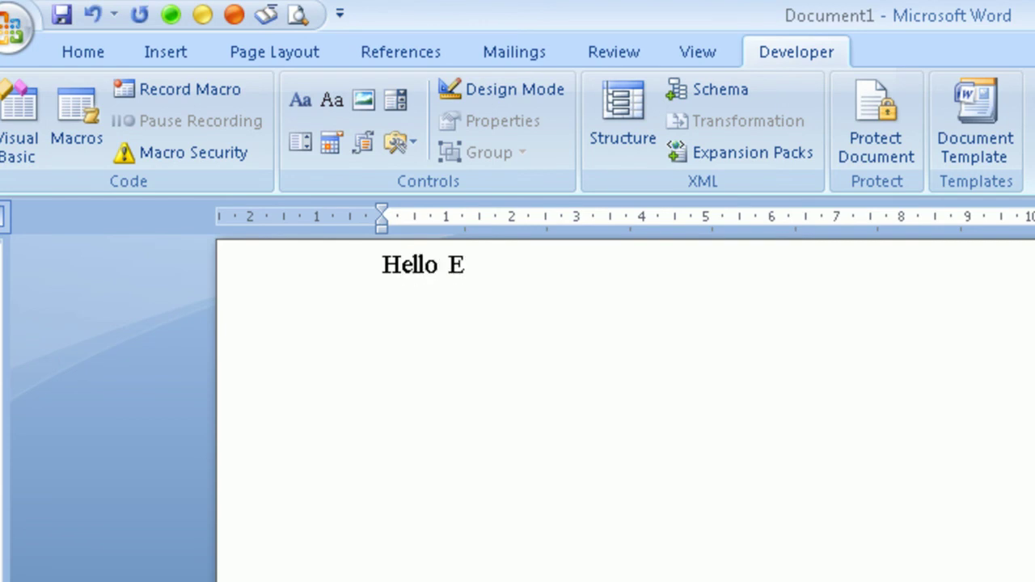
pyautogui.write('veryone')
pyautogui.press('Return')
# Step: Write "I hope you are enjoying this little overview of NVDA free screen reading software" on the second line
pyautogui.write('I hope you')
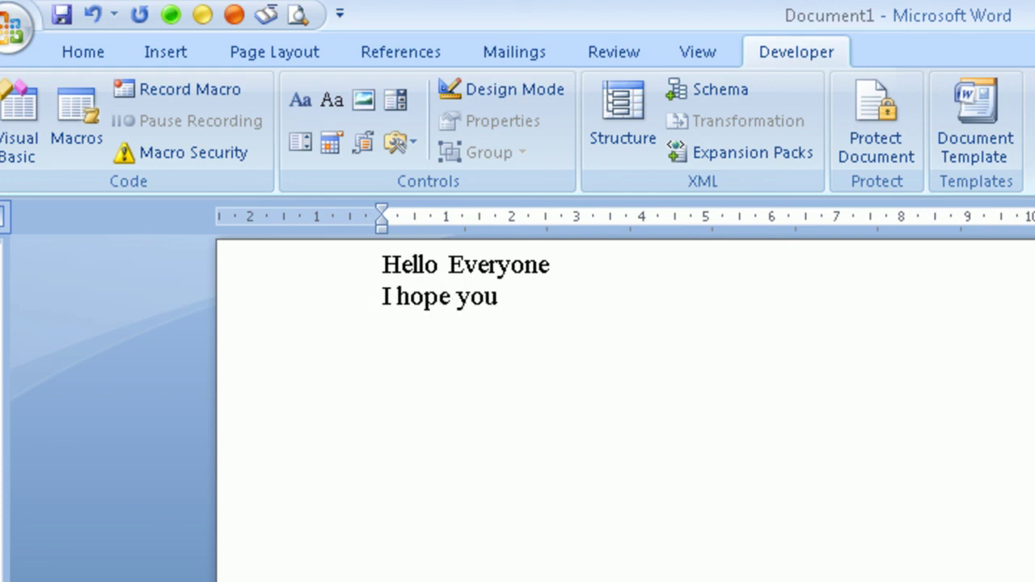
pyautogui.write(' are enjoyhing')
pyautogui.press('BackSpace')
pyautogui.press('BackSpace')
pyautogui.press('BackSpace')
pyautogui.press('BackSpace')
pyautogui.write('ing ')
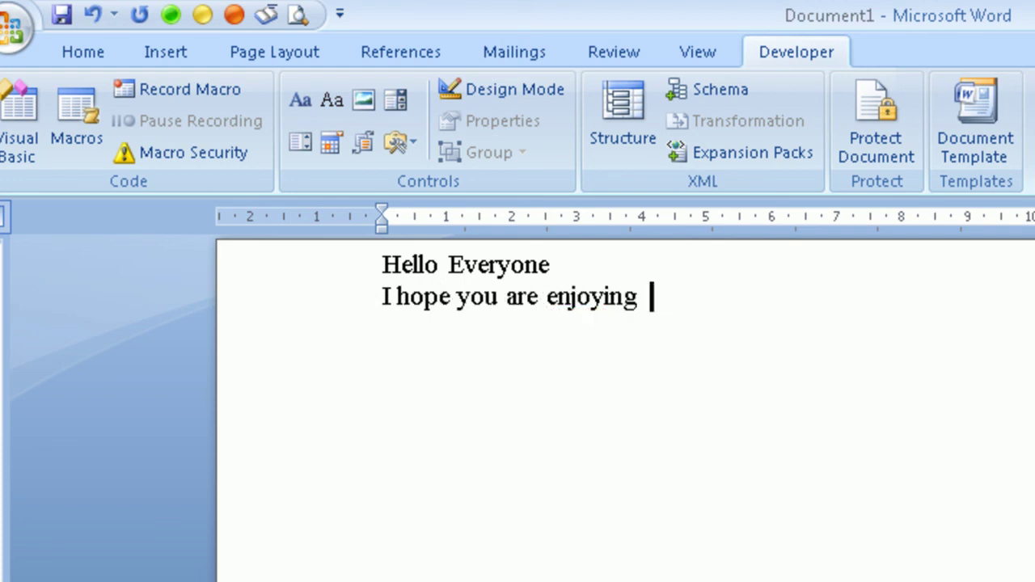
pyautogui.write('this little ov')
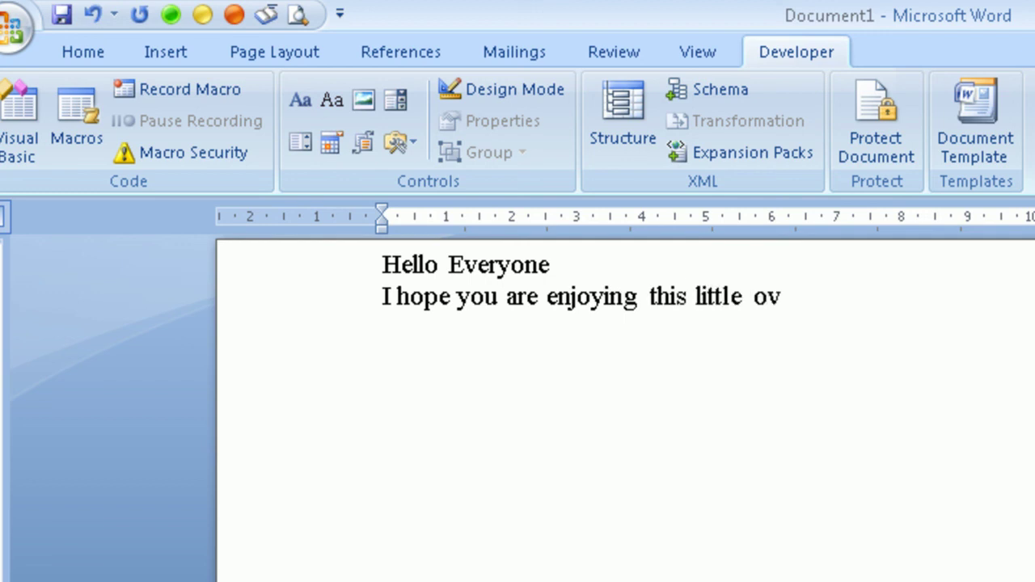
pyautogui.write('erview of ')
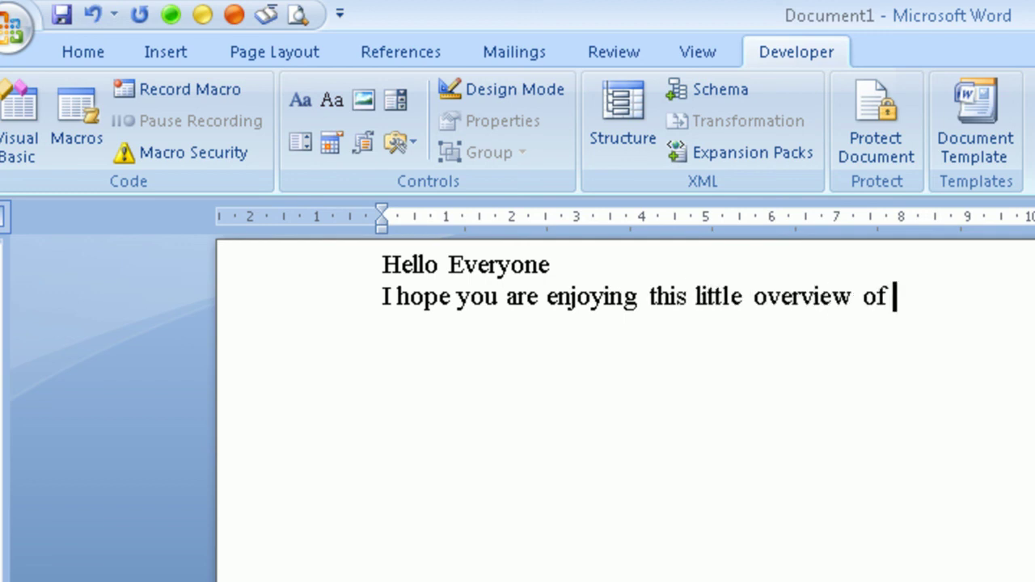
pyautogui.write('NVDA')
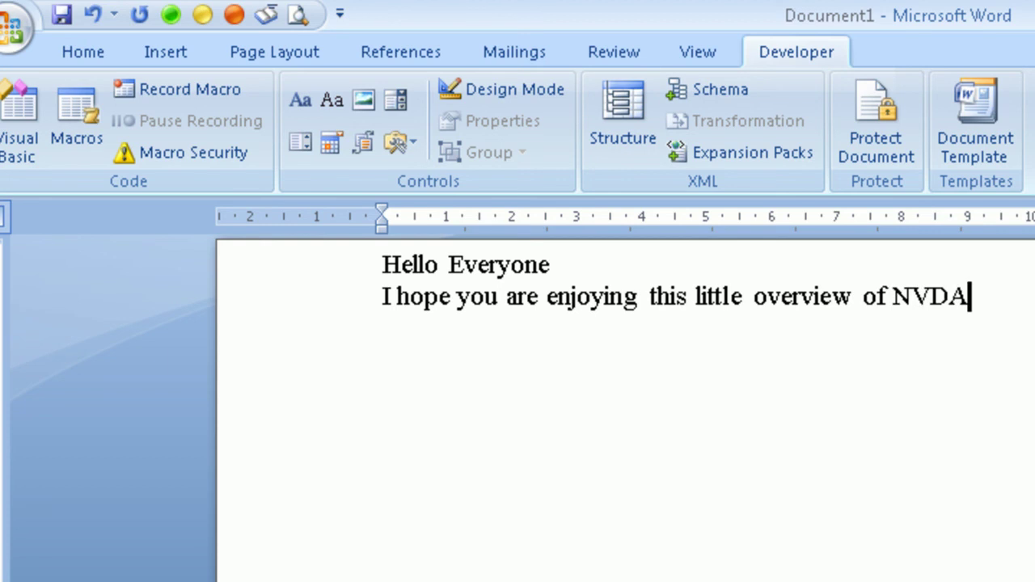
pyautogui.write(' free')
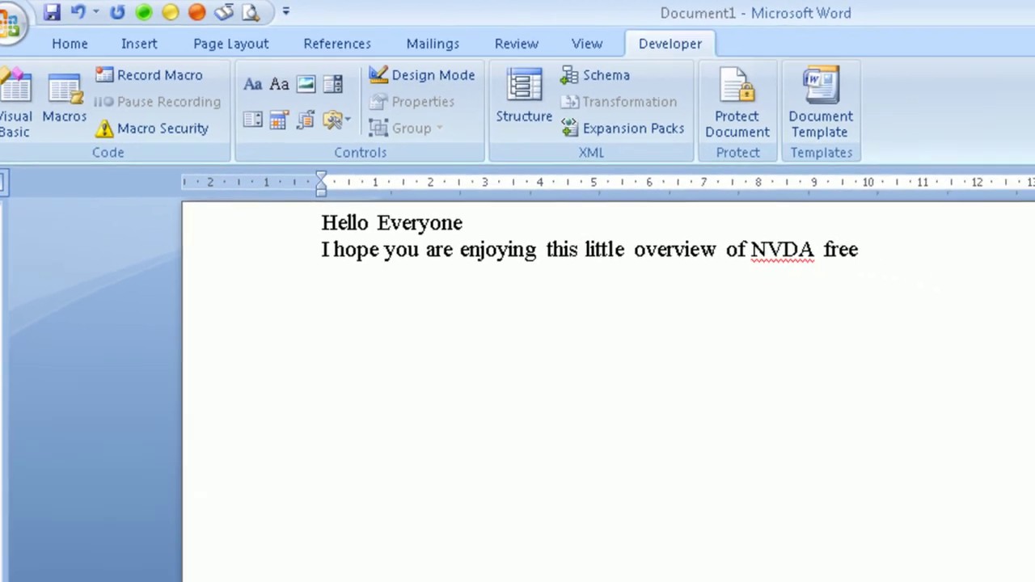
pyautogui.write(' screen reading sof')
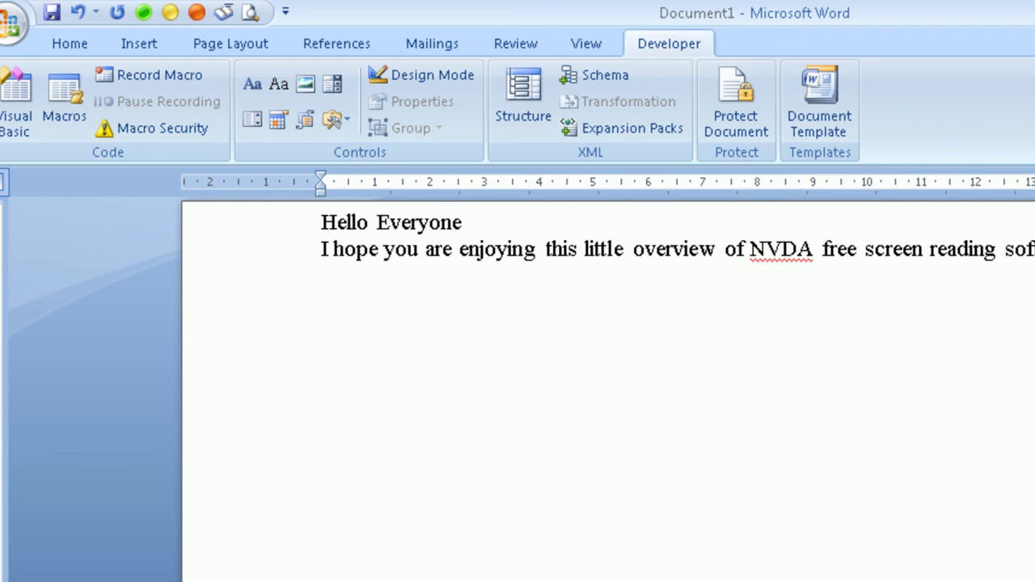
# Step: Review the two lines of text by moving the cursor between them from the start of the document
pyautogui.click(322, 223)
pyautogui.press('Down')
pyautogui.press('Up')
pyautogui.press('Down')
# Step: Save the document as a Word Document named "NVDA File" in the Documents folder and close it
pyautogui.hotkey('ctrl', 's')
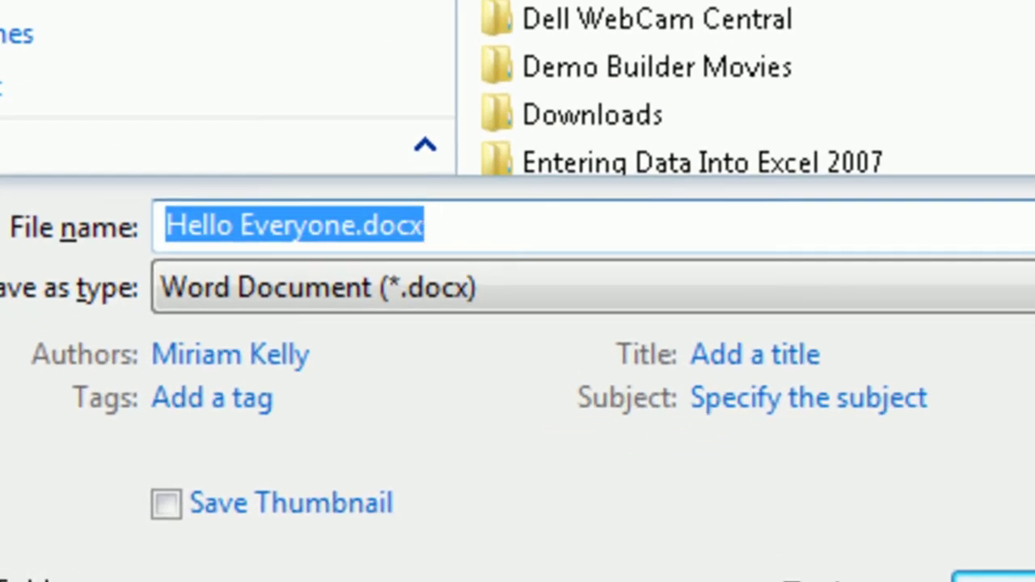
pyautogui.write('N')
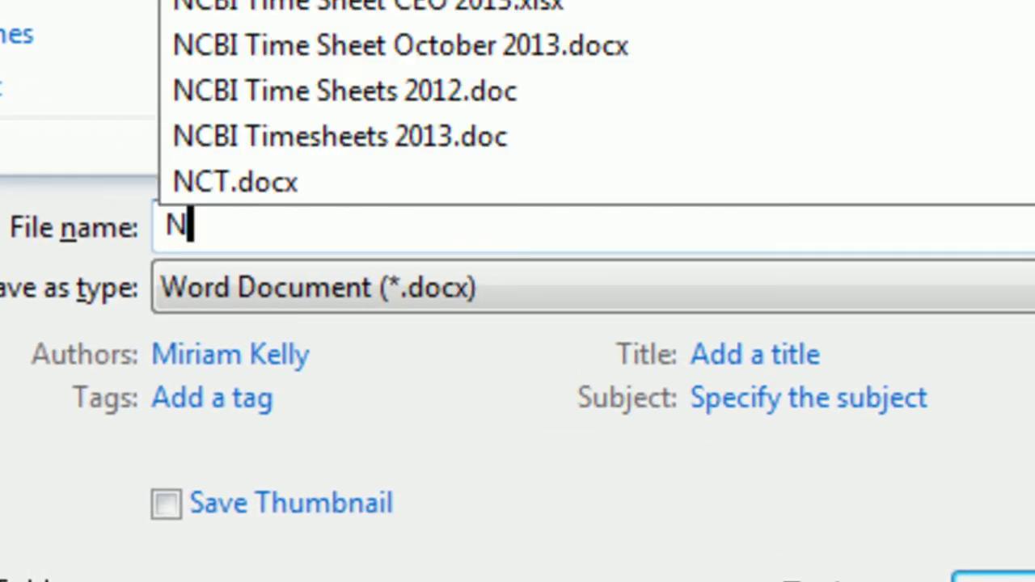
pyautogui.write('VDA ')
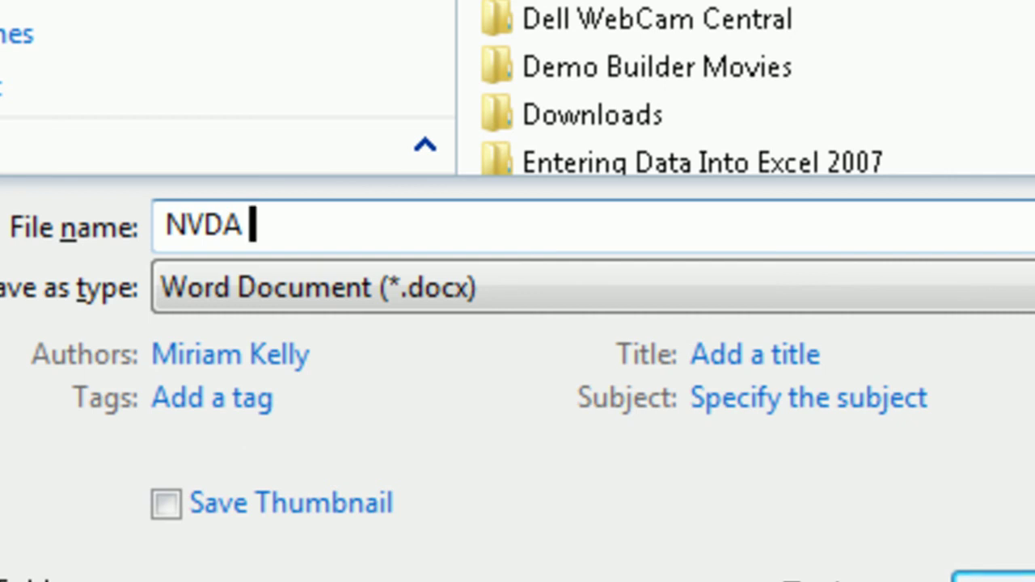
pyautogui.write('File')
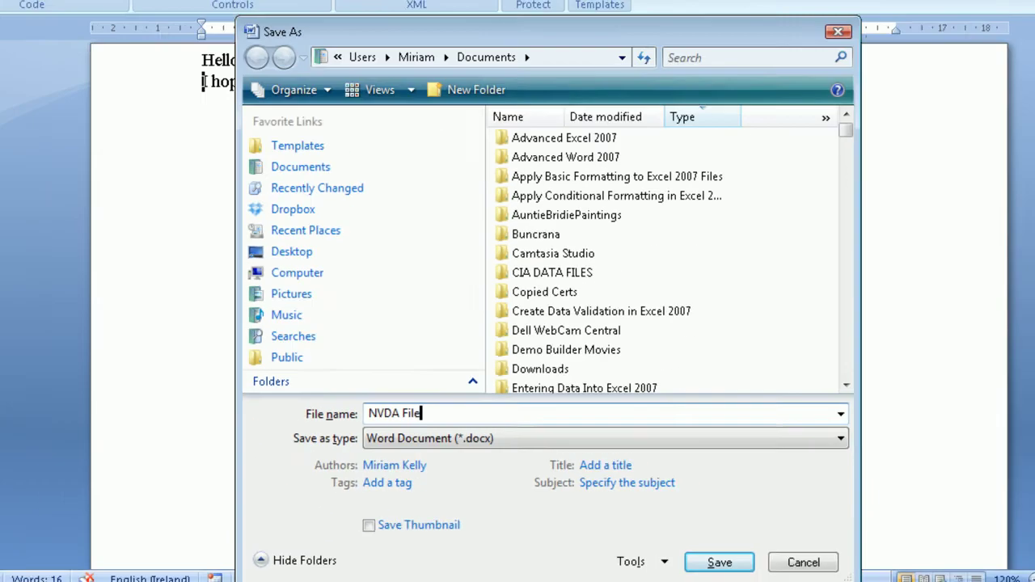
pyautogui.press('Return')
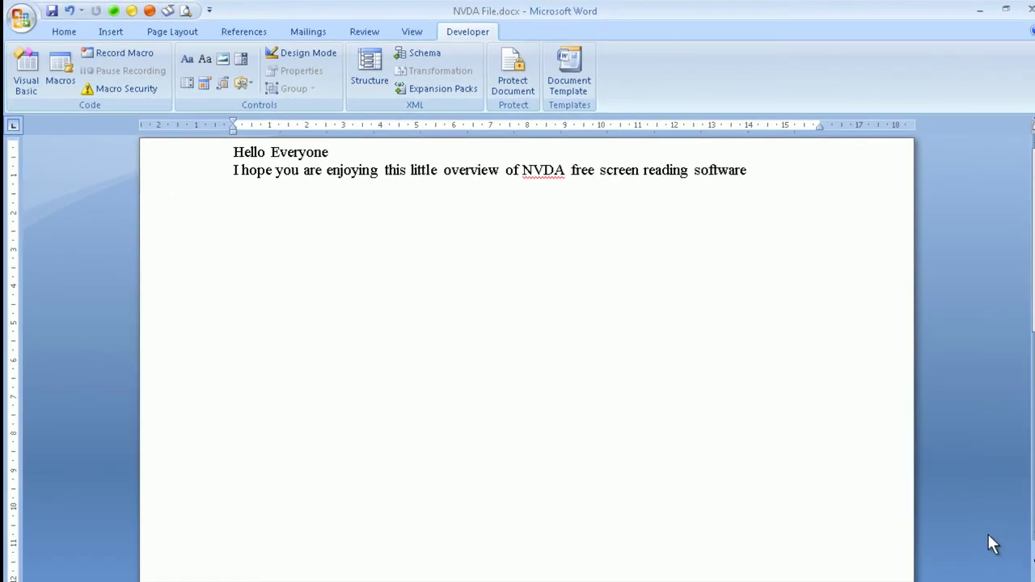
pyautogui.hotkey('ctrl', 'w')
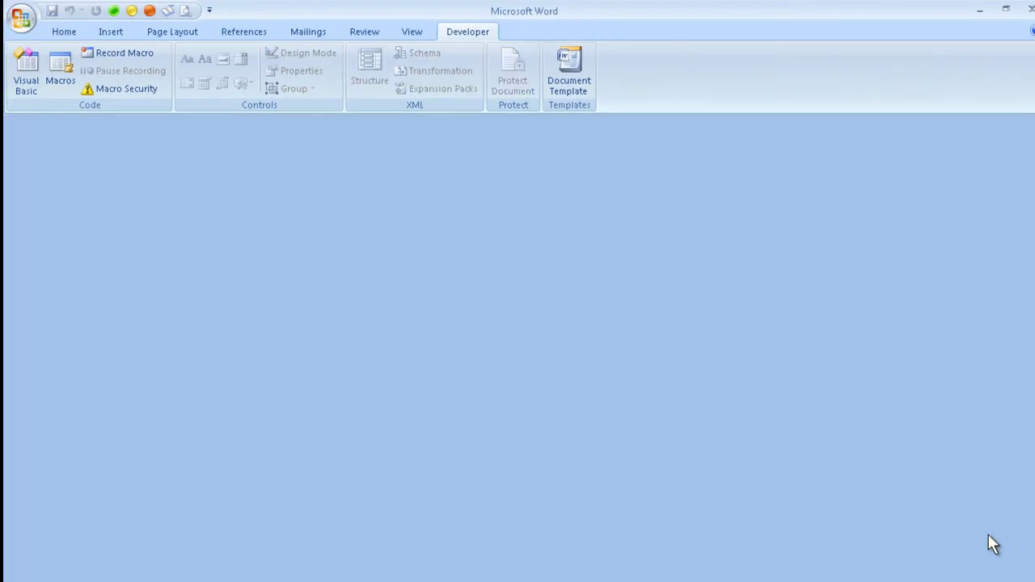